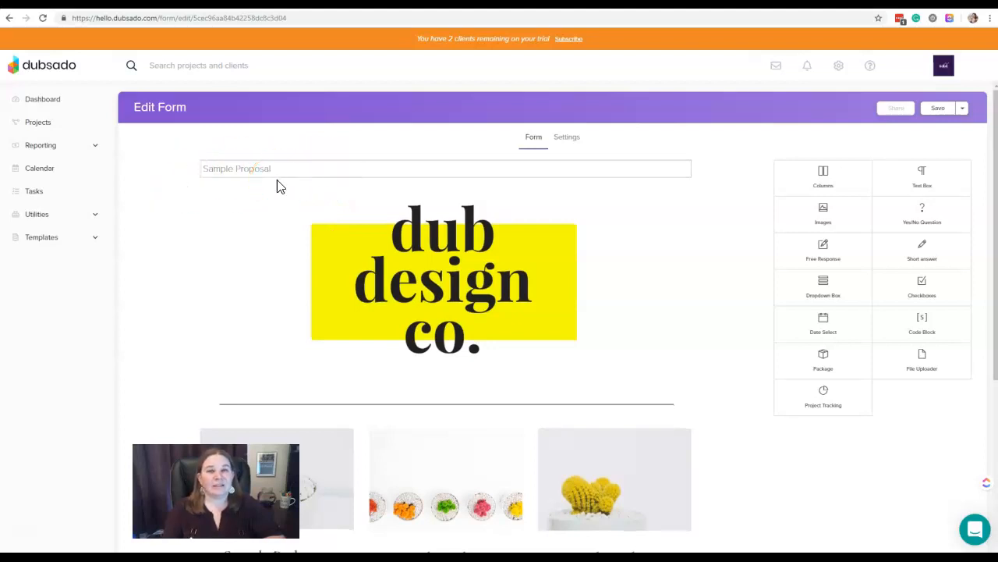
Review the Sample Proposal form's packages, optional add-ons and questions, and open the form's settings
left_click(280, 187)
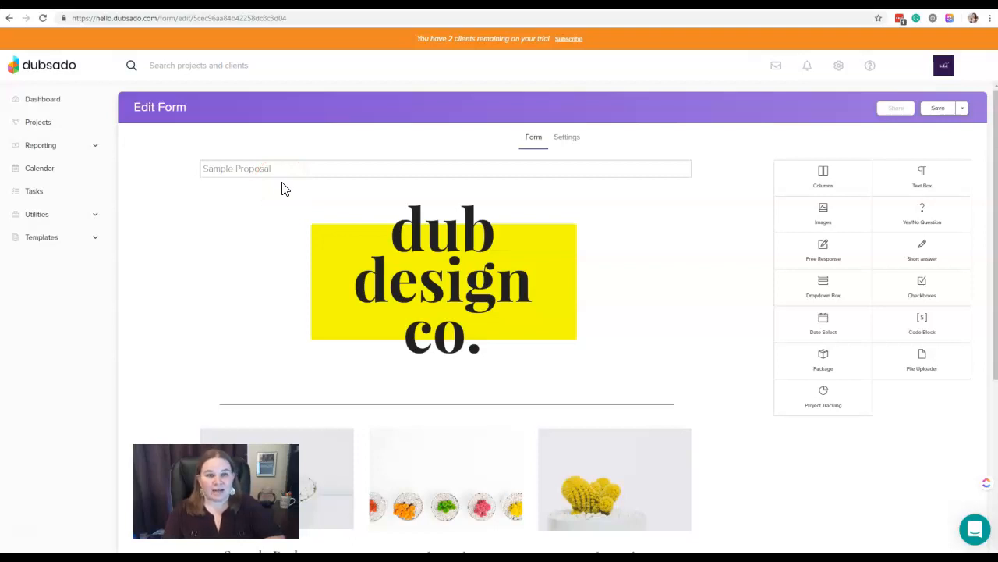
left_click(624, 310)
scroll(624, 312, "down", 2)
scroll(624, 312, "down", 3)
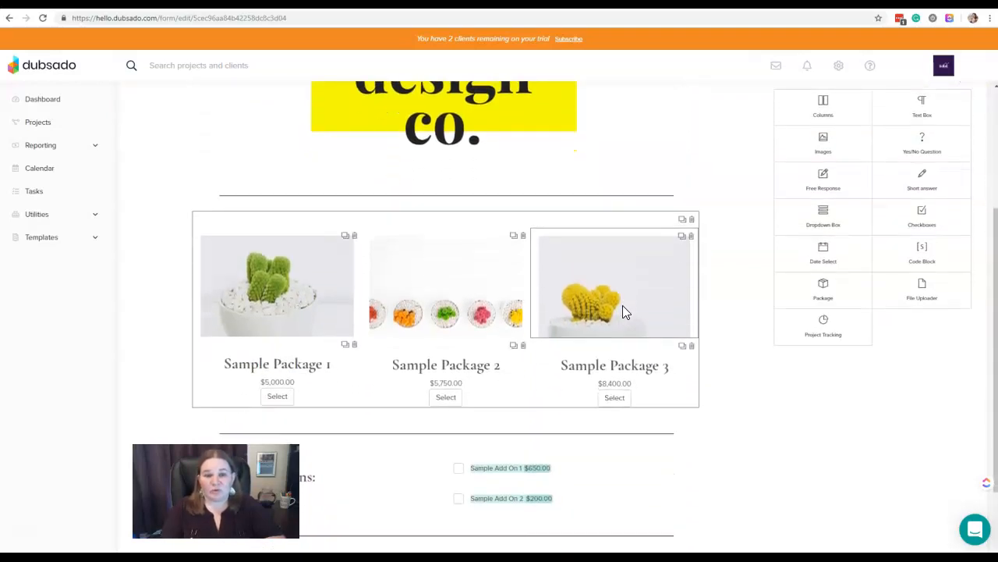
left_click(548, 279)
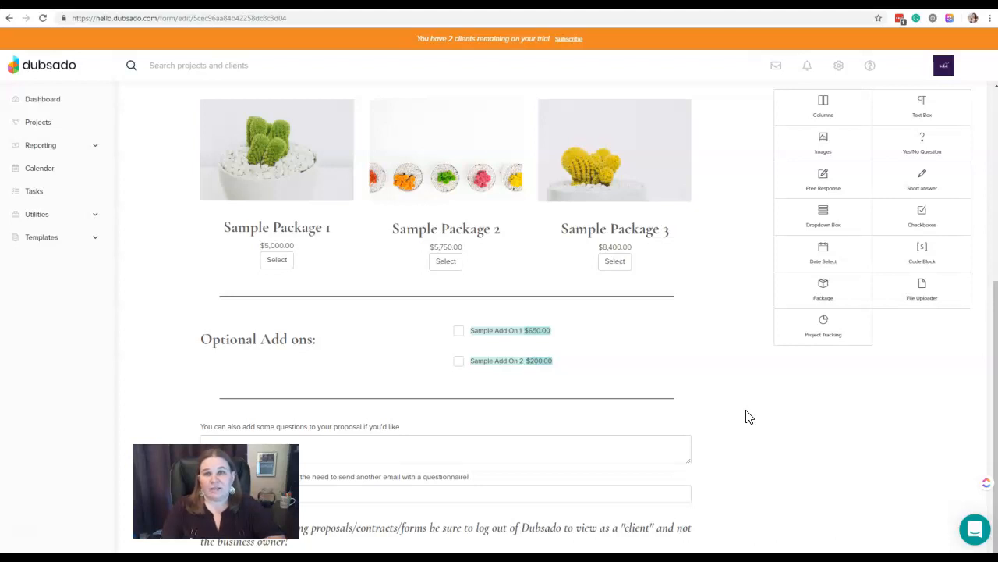
left_click(734, 415)
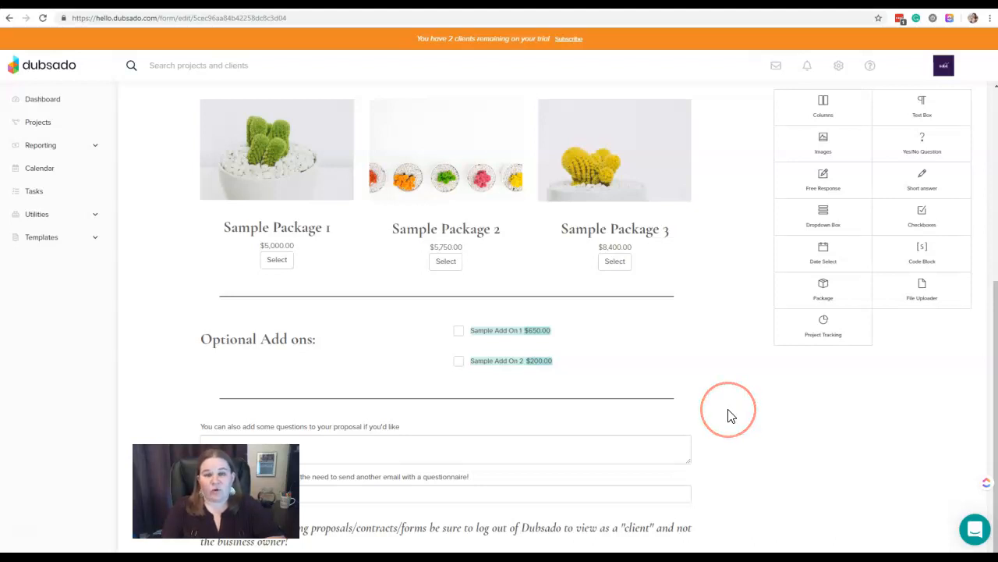
scroll(730, 415, "up", 5)
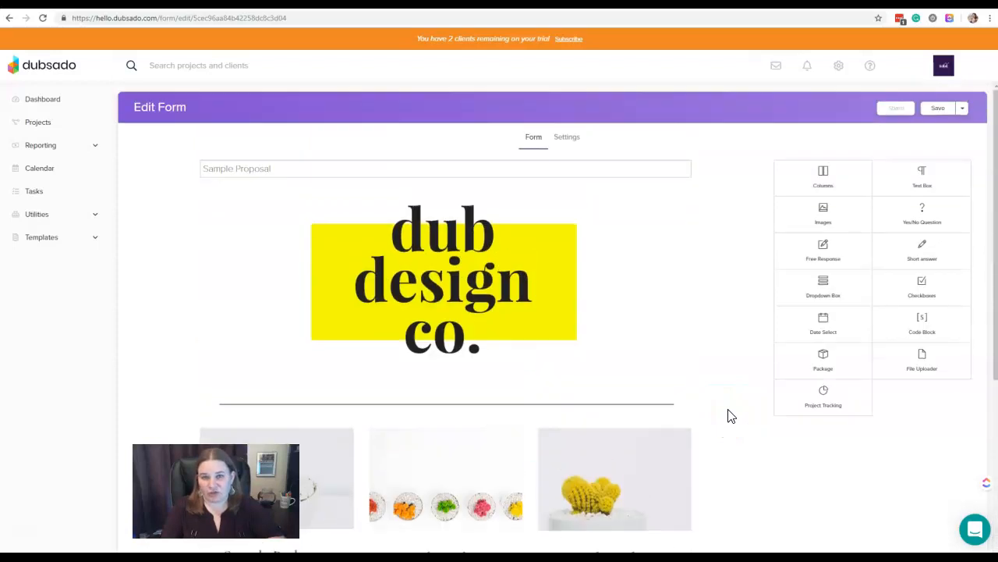
left_click(567, 138)
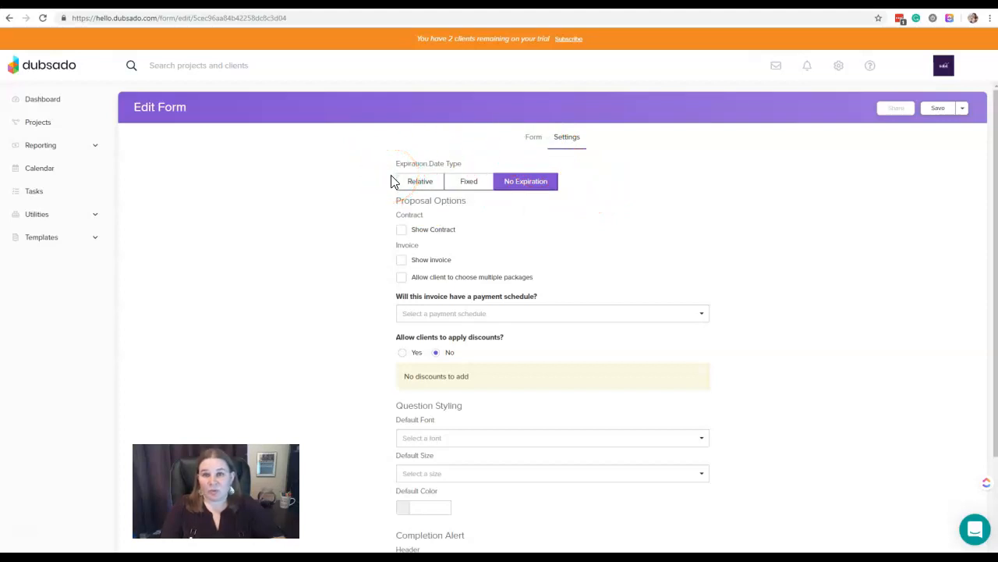
Try the relative and fixed expiration types, with a fixed expiry of 07/25/2019 9:00 AM, and return to No Expiration
left_click(425, 183)
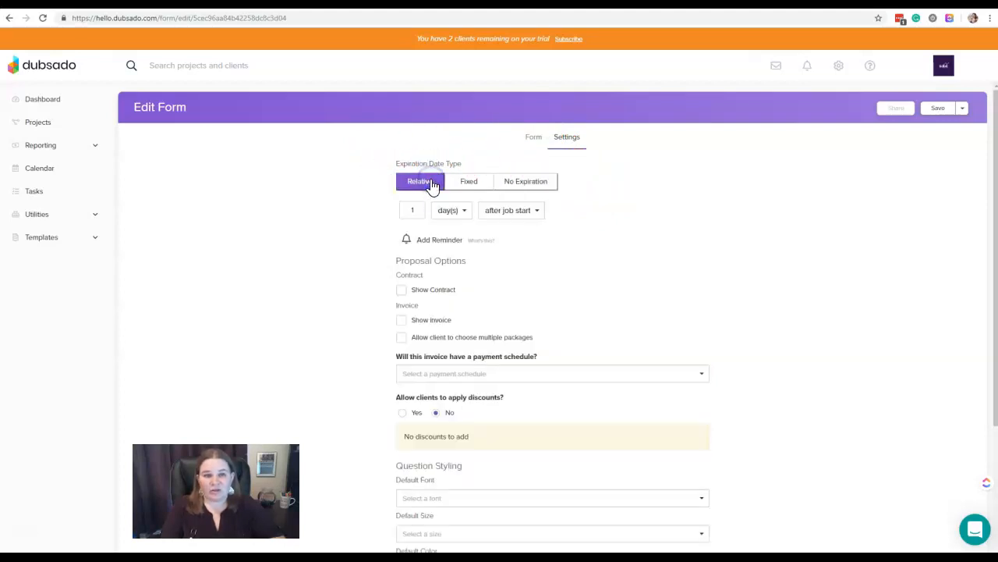
left_click(533, 216)
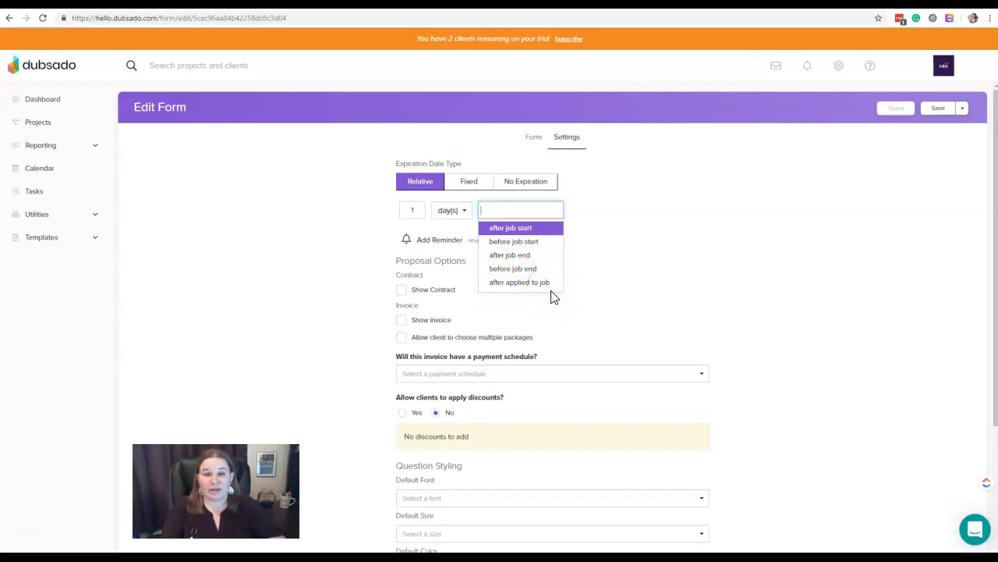
left_click(470, 182)
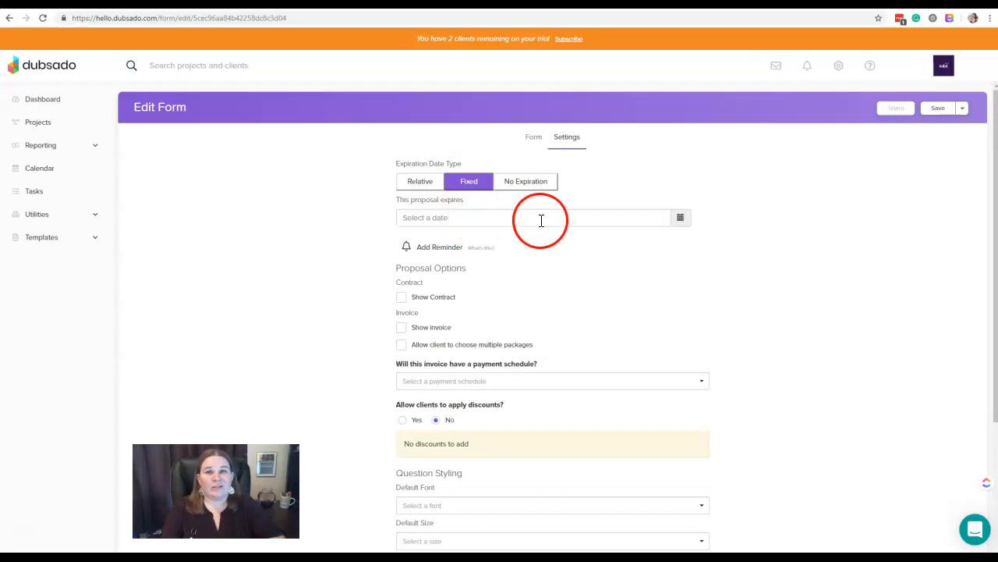
left_click(684, 218)
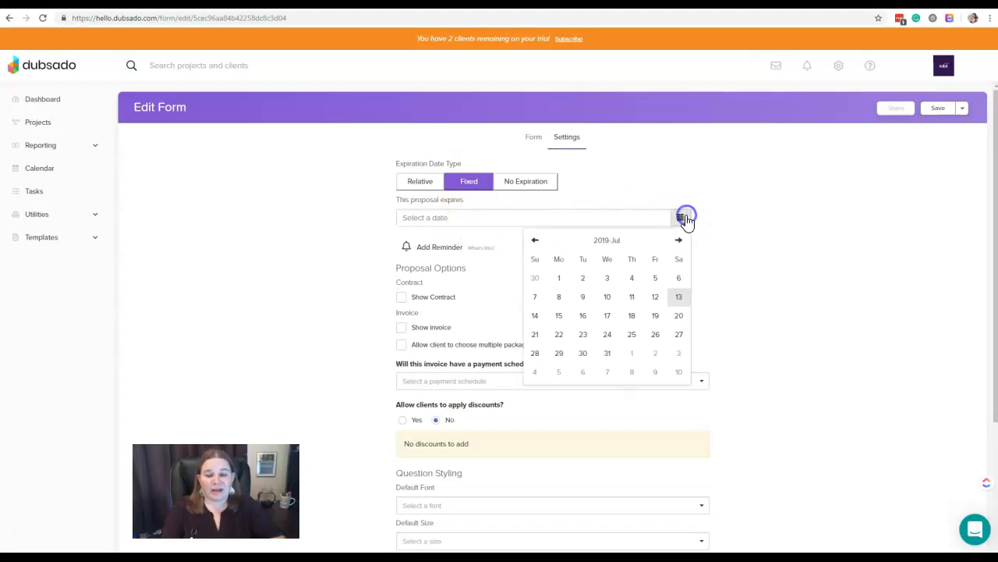
left_click(632, 334)
left_click(587, 303)
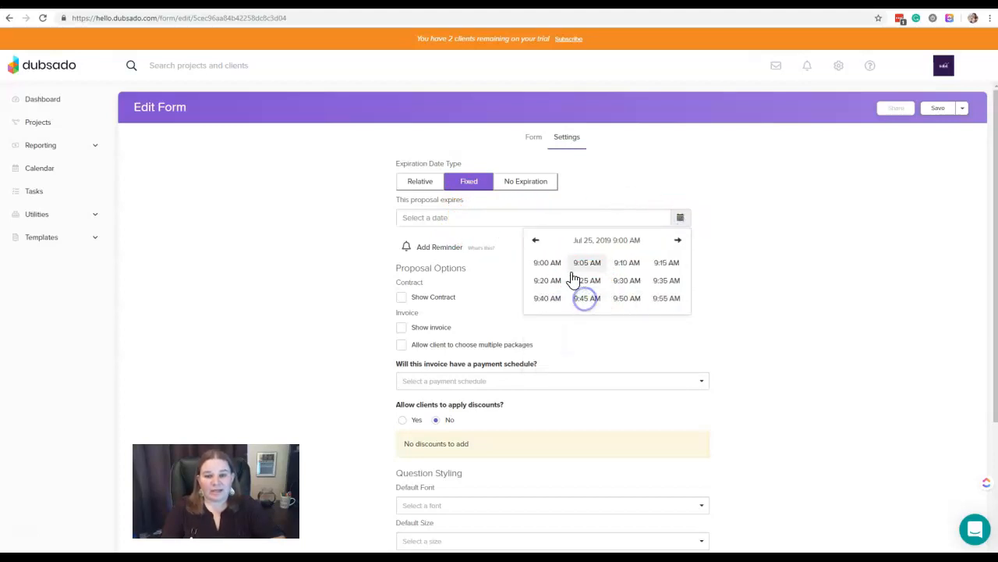
left_click(549, 263)
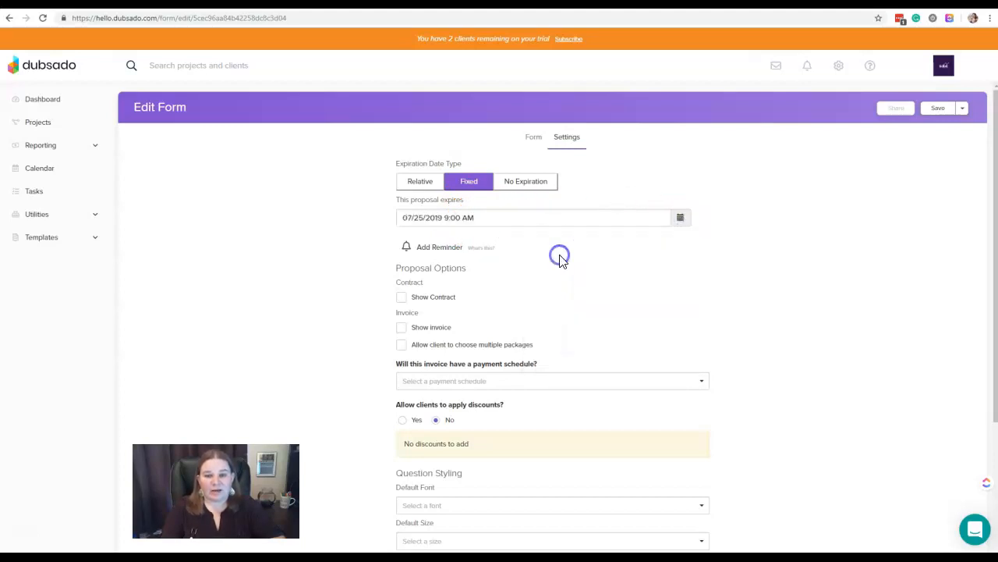
left_click(523, 186)
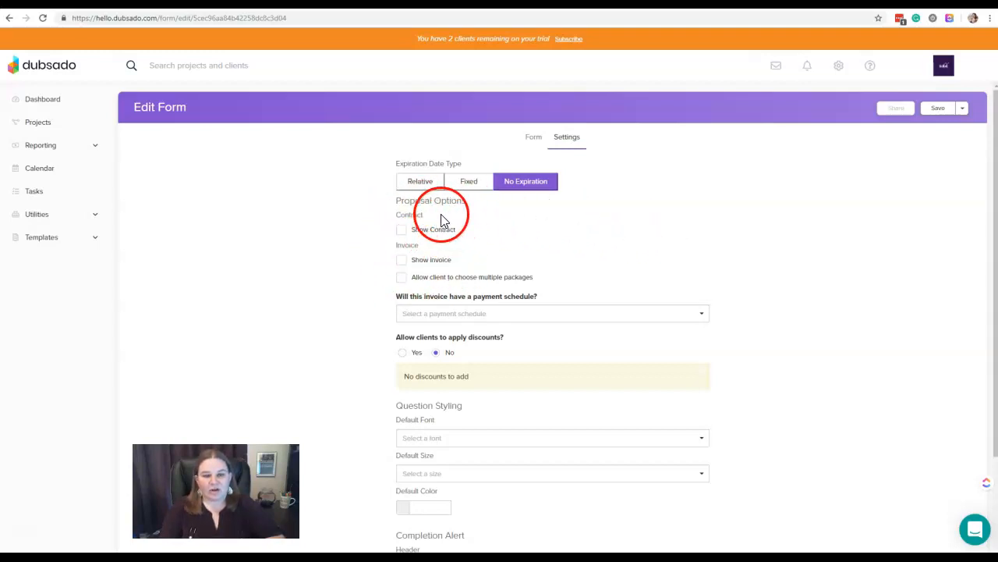
Show a contract with the proposal and assign A Sample Contract to it
left_click(402, 230)
left_click(515, 238)
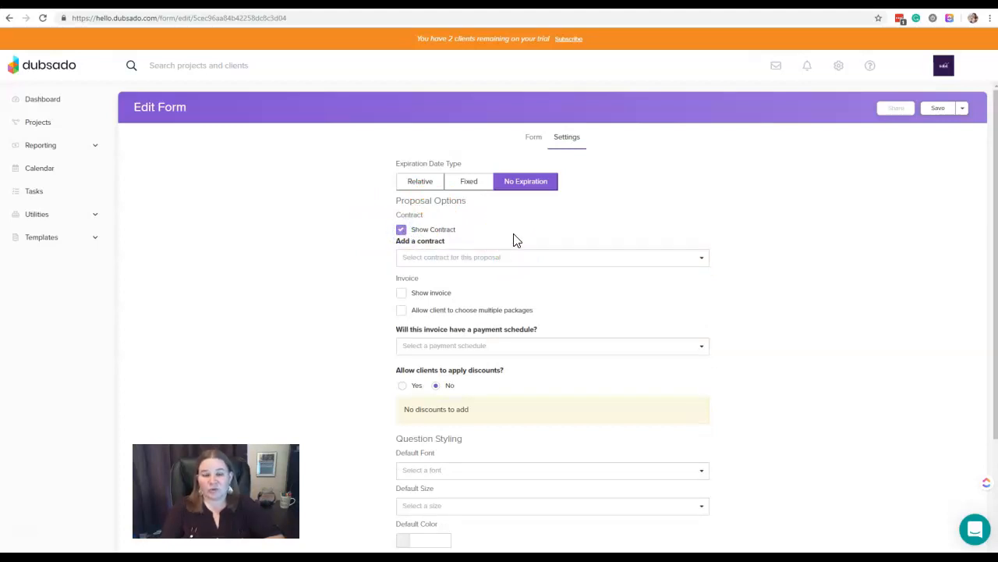
left_click(575, 260)
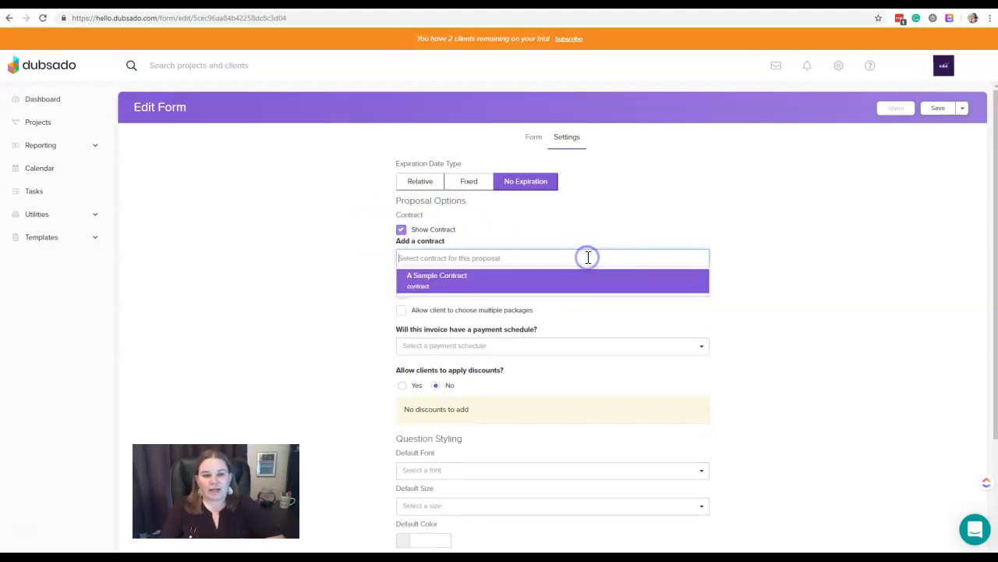
left_click(503, 285)
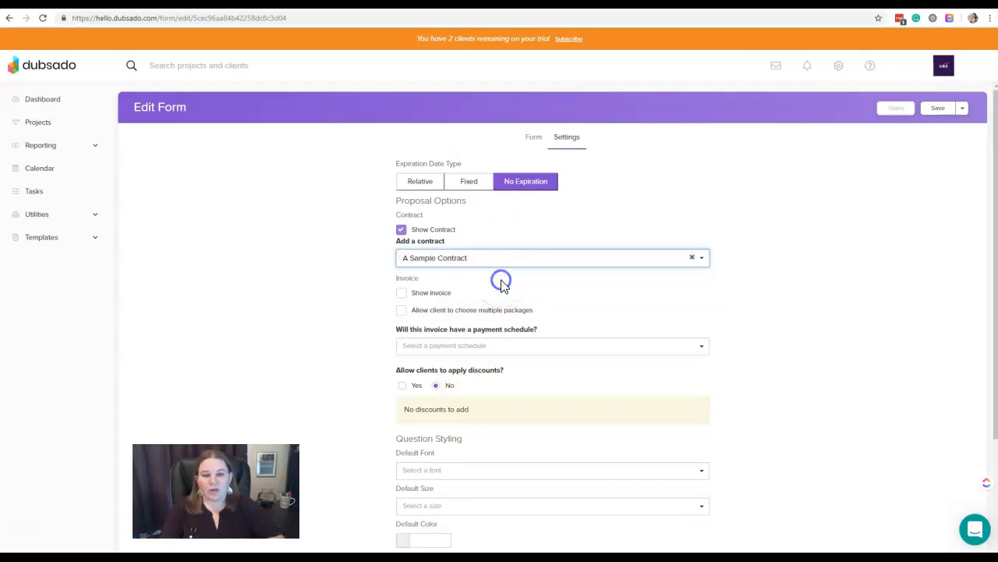
left_click_drag(442, 261, 577, 286)
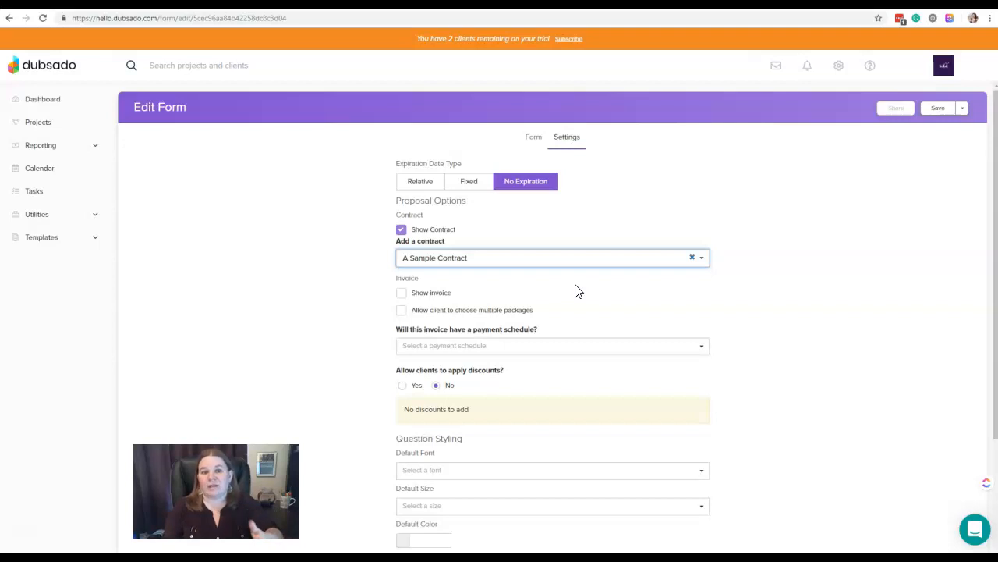
left_click(560, 270)
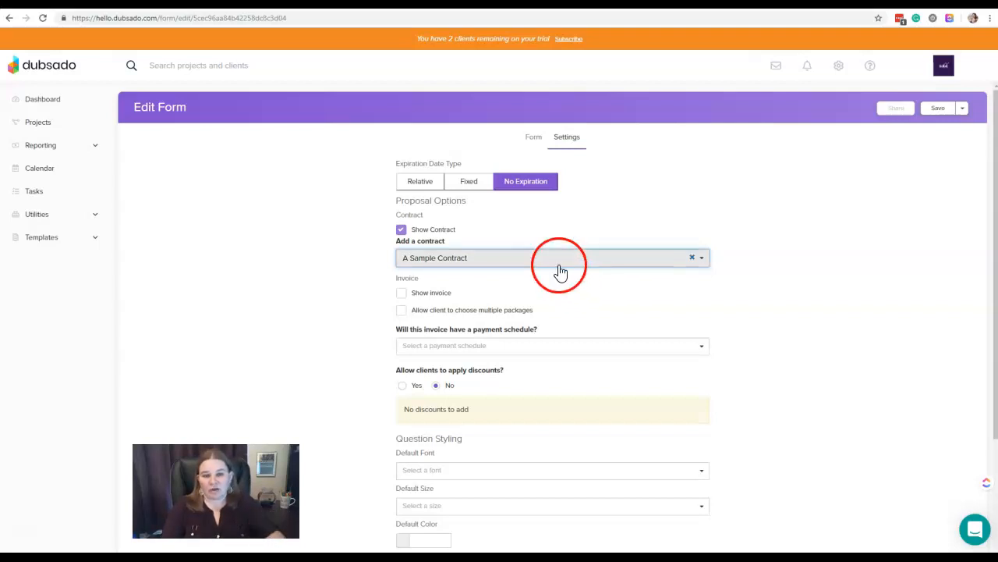
Enable the option that shows an invoice with the proposal
left_click(403, 295)
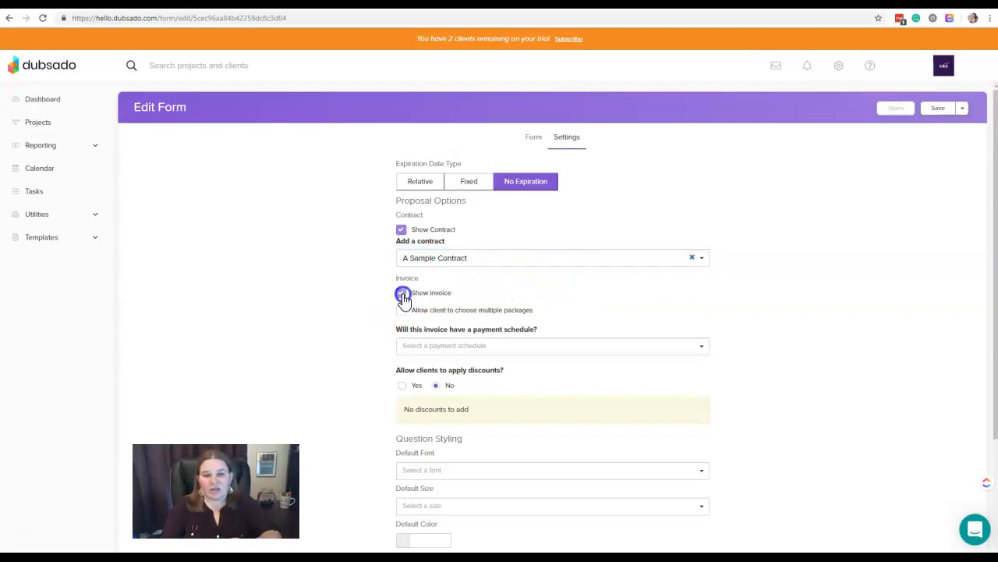
left_click(538, 295)
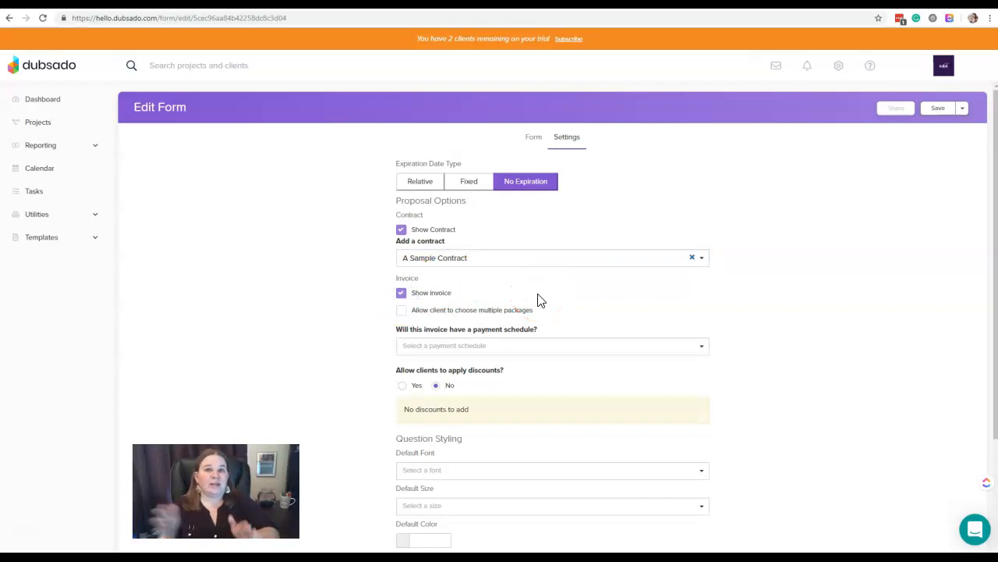
left_click(532, 296)
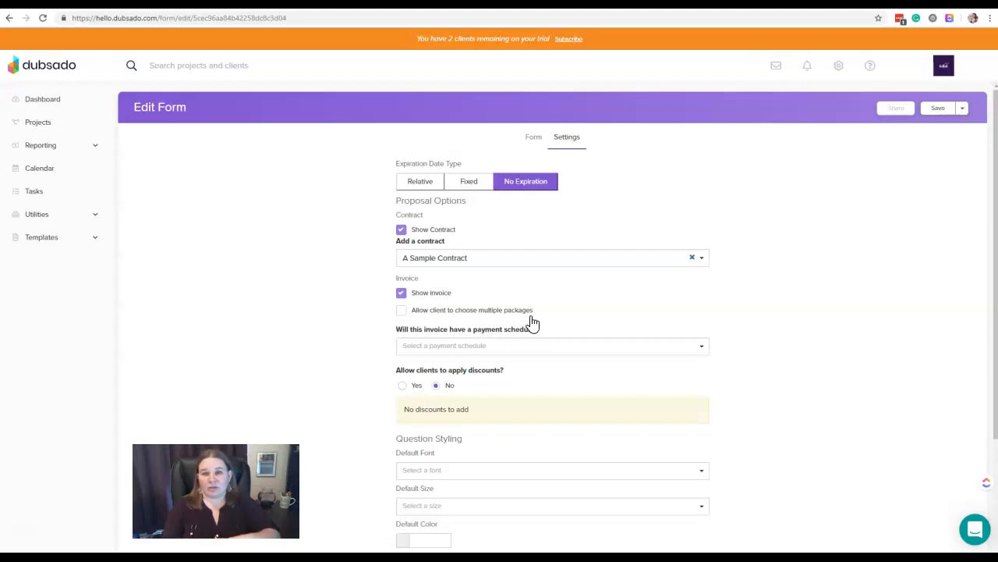
Try allowing the client to choose multiple packages, and turn that option off again
left_click(401, 309)
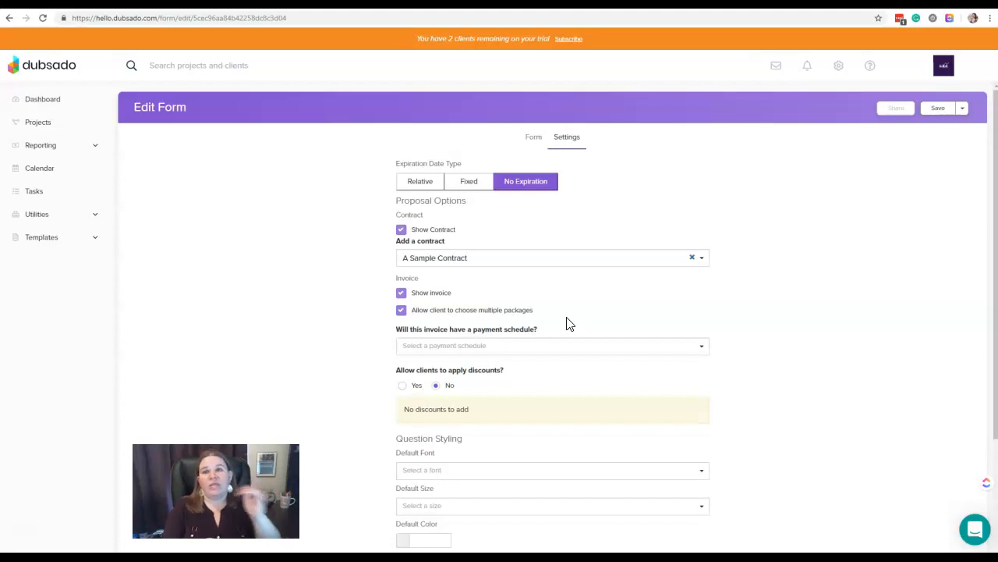
left_click(401, 311)
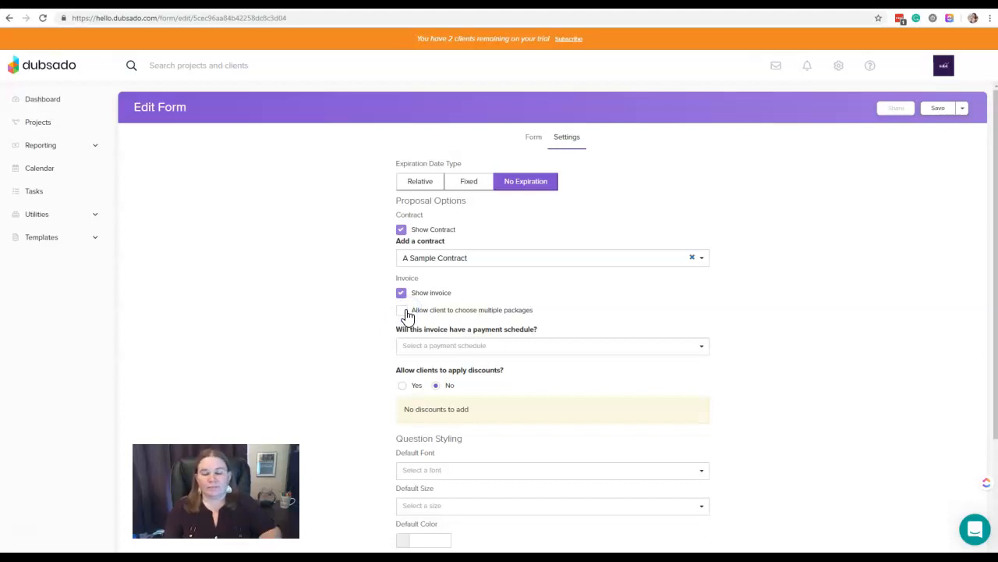
View the available payment schedules for the proposal's invoice without choosing one
left_click(521, 344)
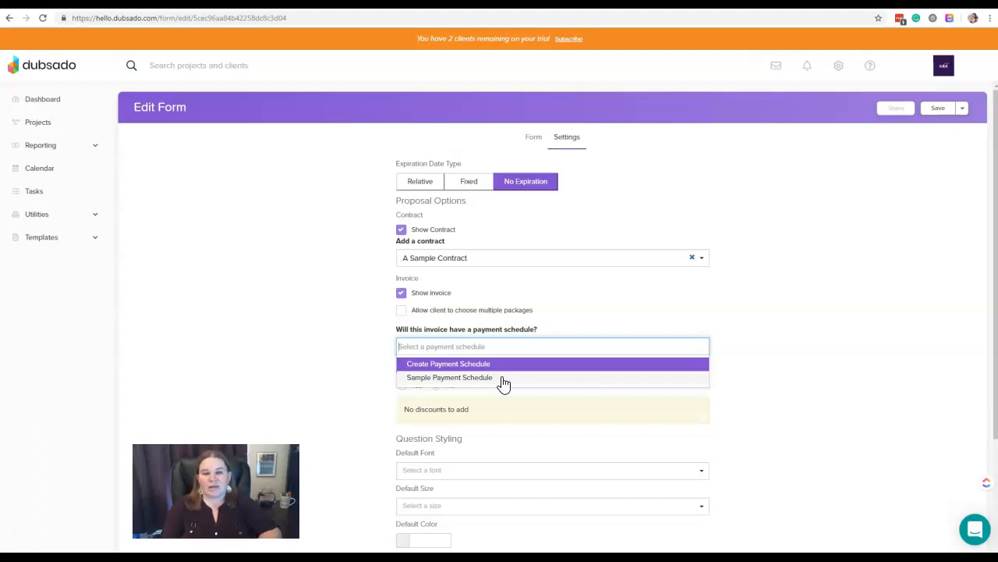
left_click(500, 383)
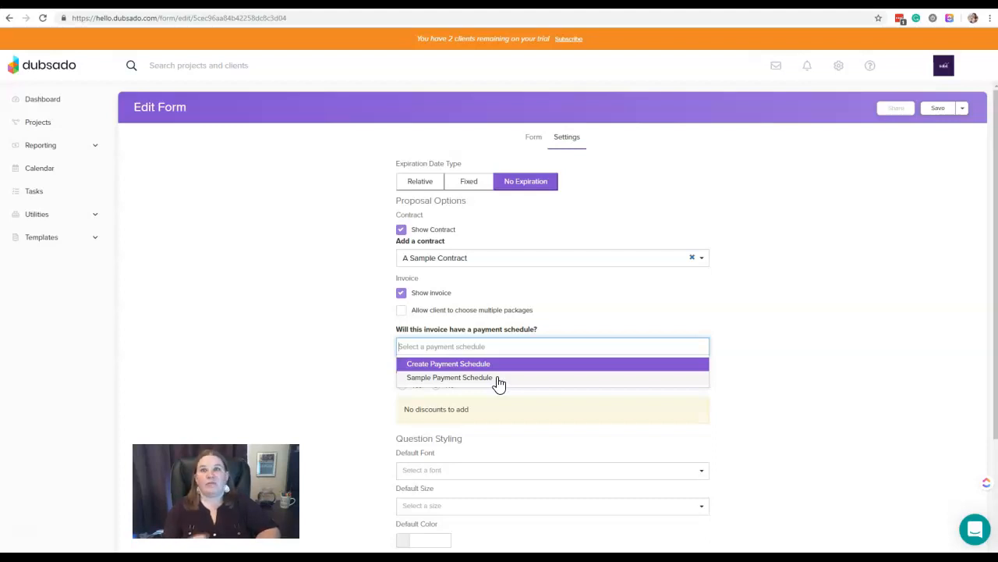
left_click(383, 374)
left_click(460, 398)
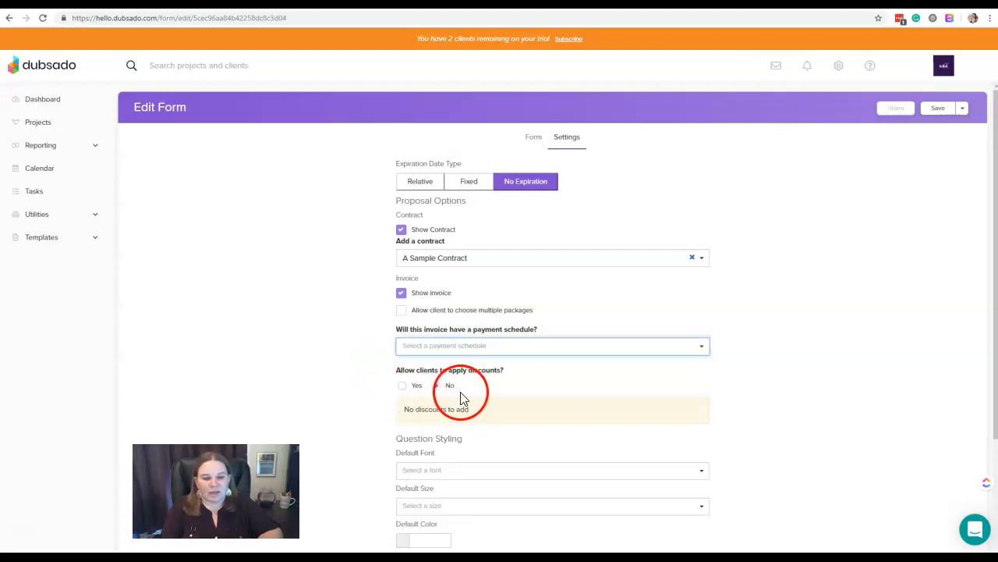
Try allowing clients to apply discounts, view the discount list, and set the option back to No
left_click(436, 385)
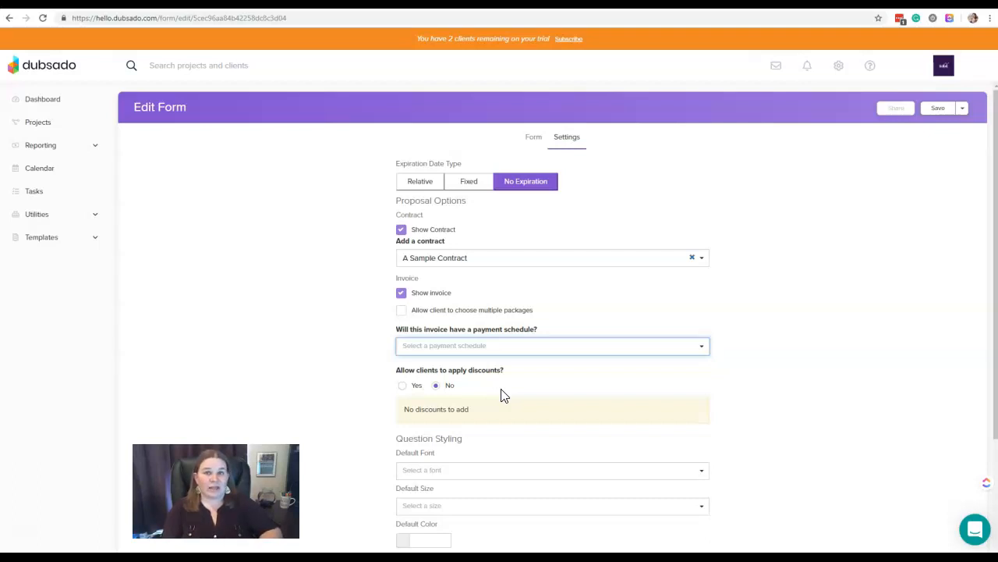
left_click(403, 386)
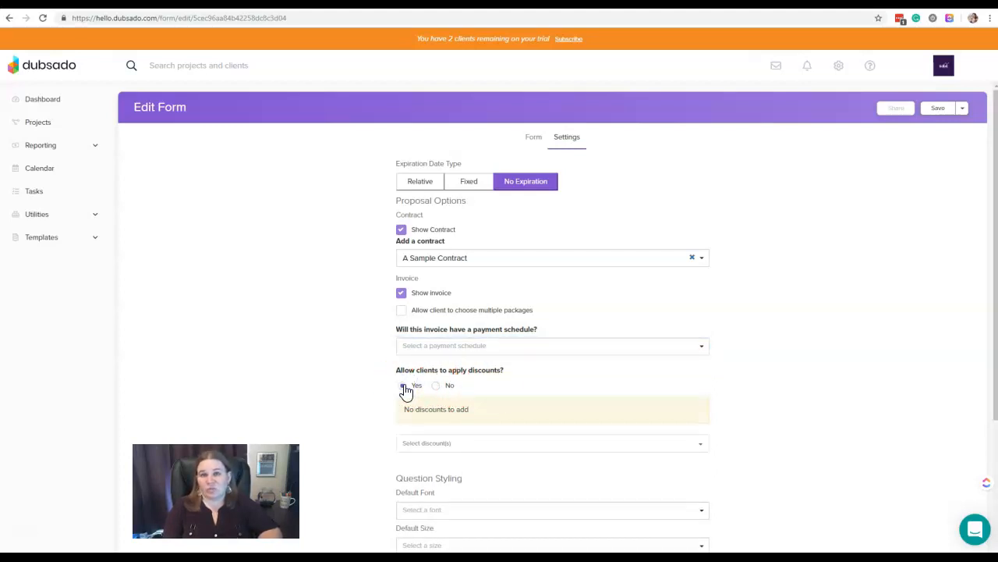
left_click_drag(520, 448, 482, 445)
left_click(483, 446)
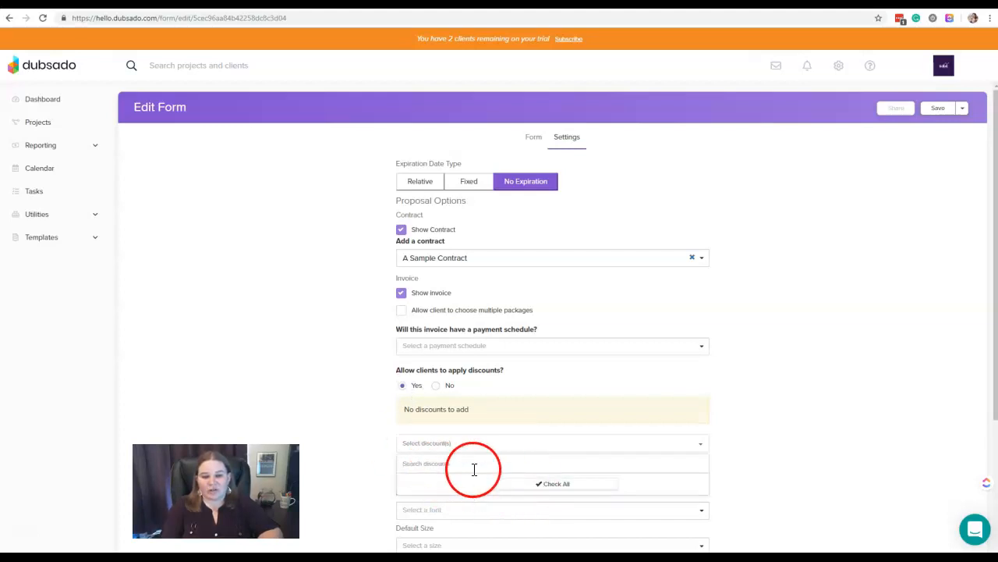
left_click(439, 452)
left_click(492, 398)
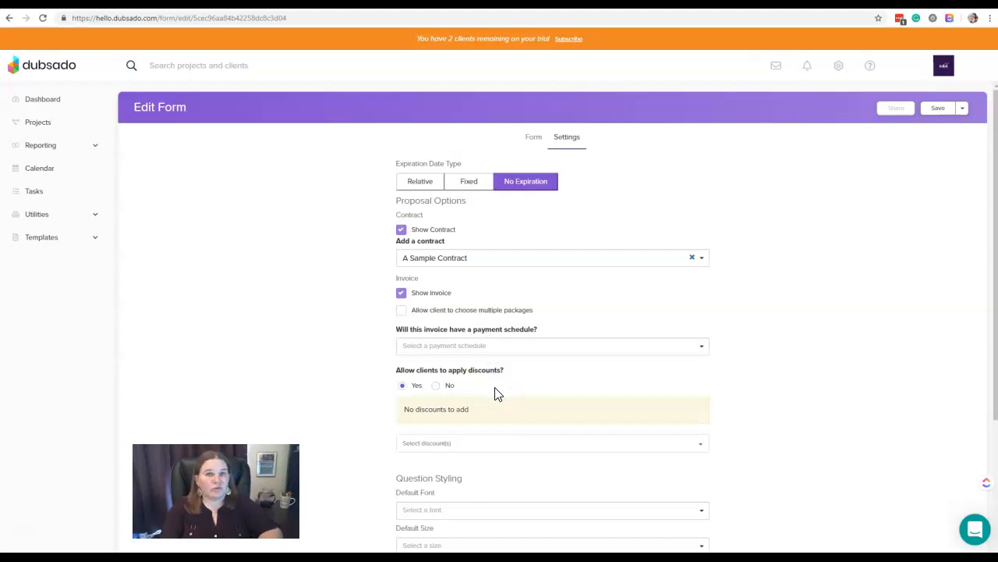
left_click(436, 385)
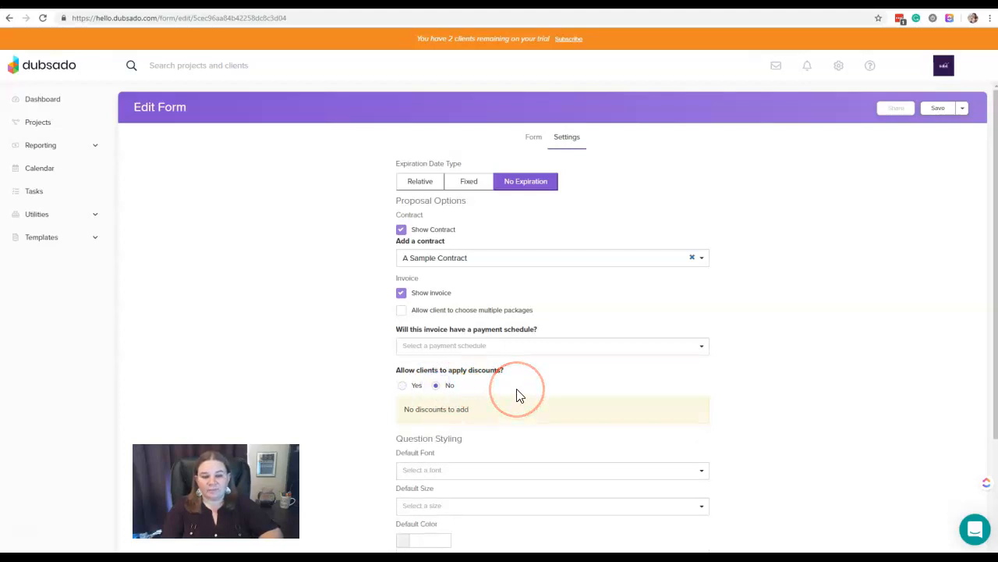
View the default font and default size choices in the question styling without choosing any
scroll(521, 398, "down", 2)
scroll(518, 397, "down", 2)
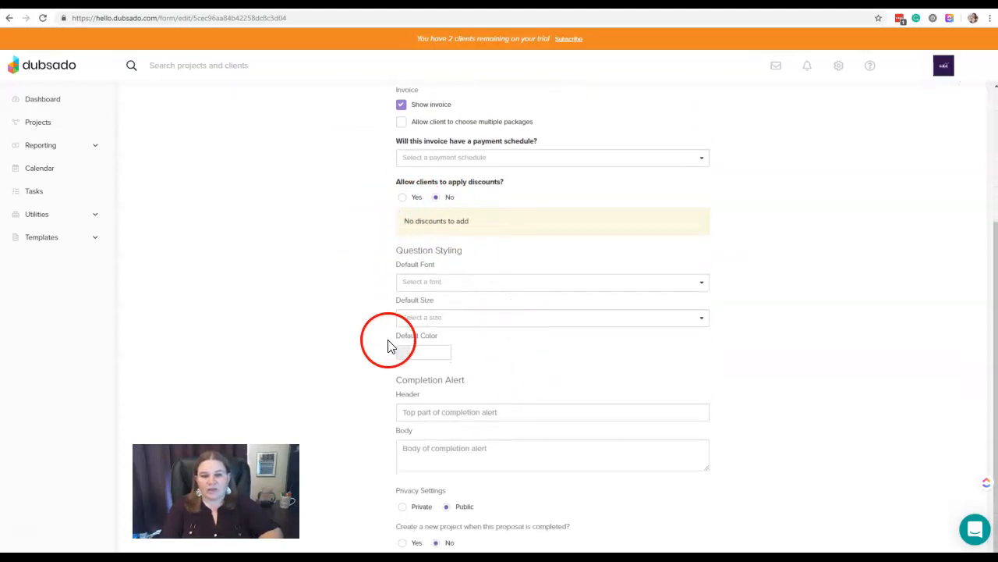
left_click(703, 283)
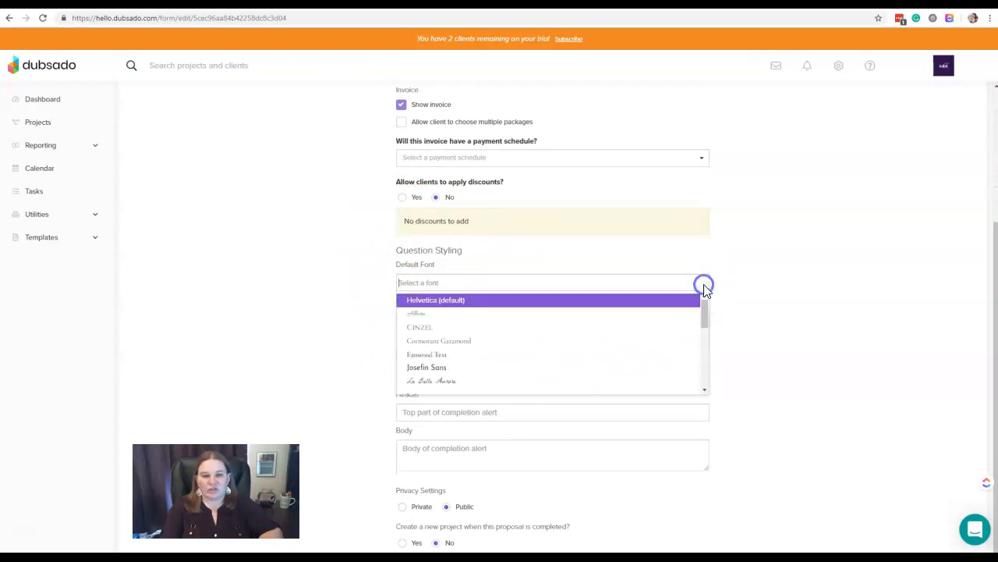
left_click_drag(705, 308, 704, 330)
left_click(729, 325)
left_click(705, 318)
scroll(705, 349, "down", 1)
left_click(732, 352)
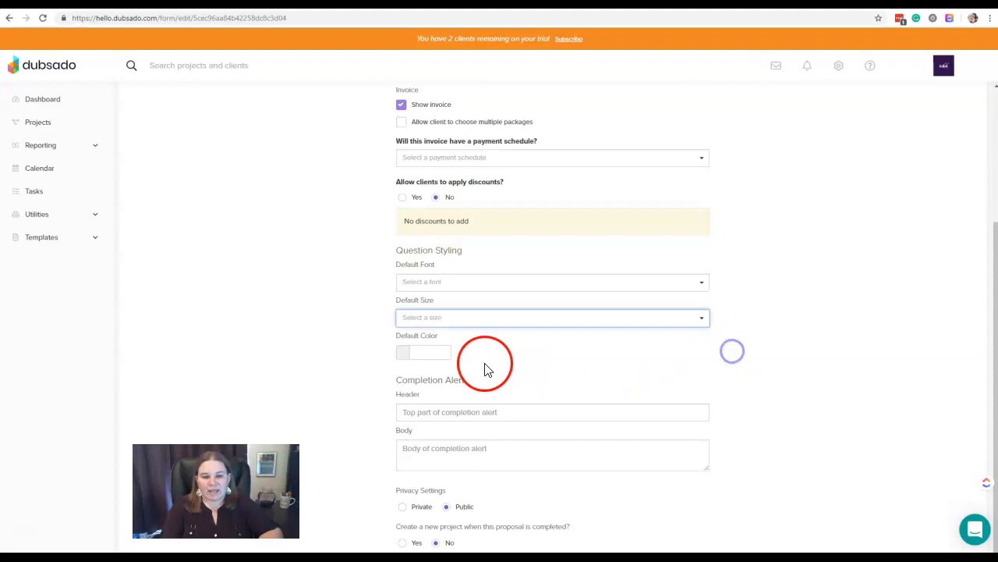
Set the default color of the question styling to dark red 972727
left_click(438, 355)
mouse_move(423, 383)
left_mouse_down()
mouse_move(439, 408)
mouse_move(452, 397)
mouse_move(418, 382)
mouse_move(445, 410)
mouse_move(455, 392)
left_mouse_up()
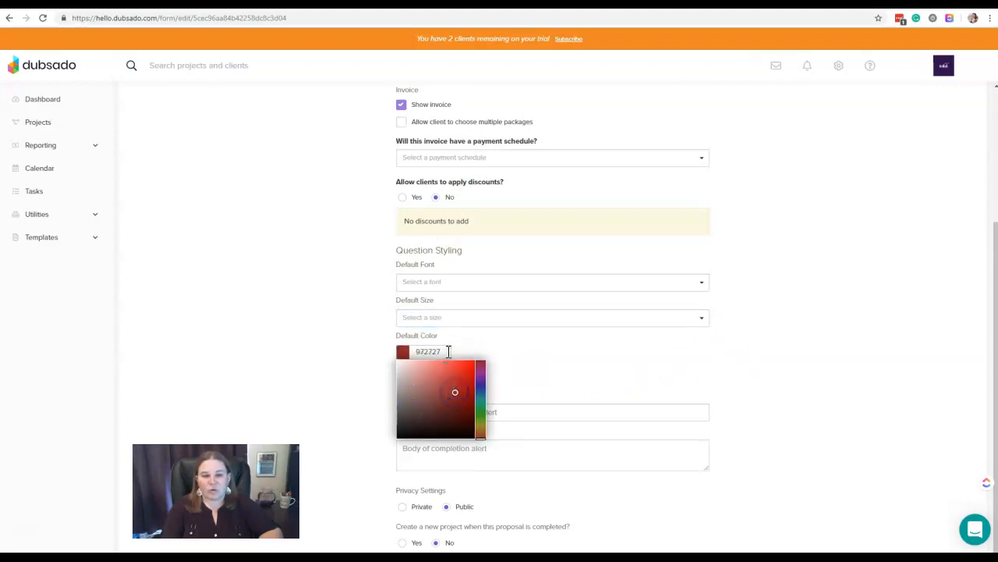
Select the hex code of the question styling's default color and close the color picker without changing the color
left_click_drag(448, 350, 386, 355)
left_click(426, 351)
left_click(488, 354)
left_click(591, 388)
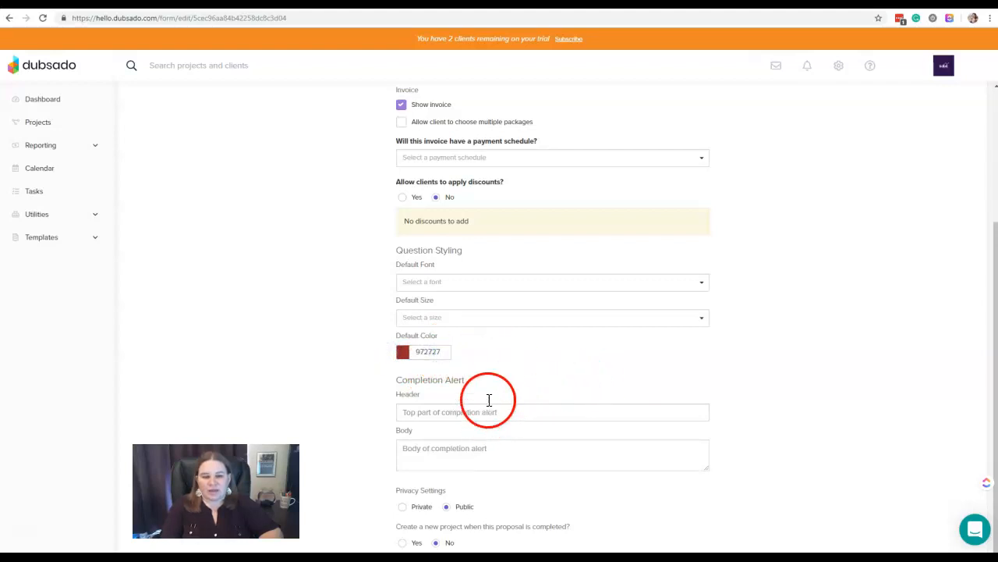
left_click(553, 429)
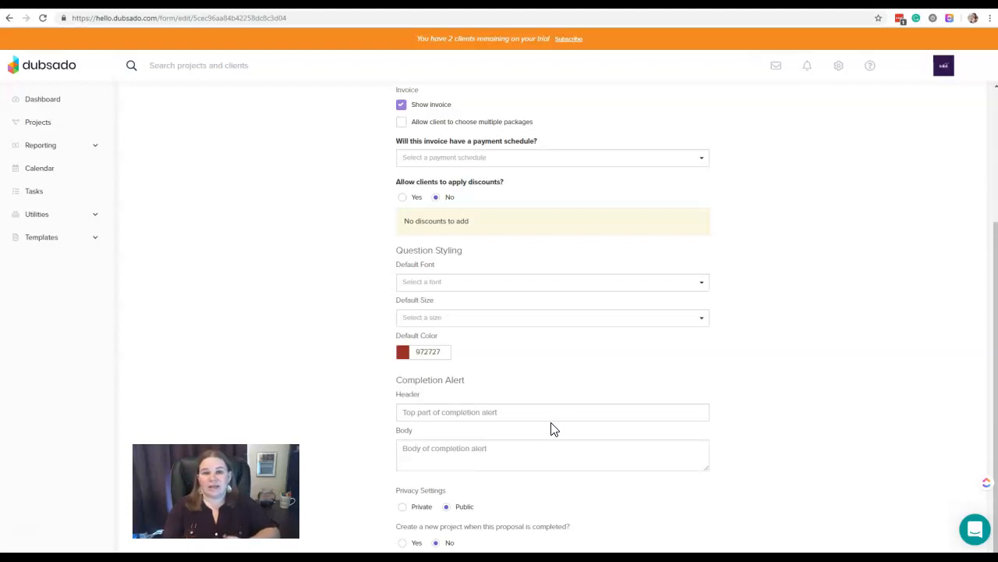
left_click(497, 447)
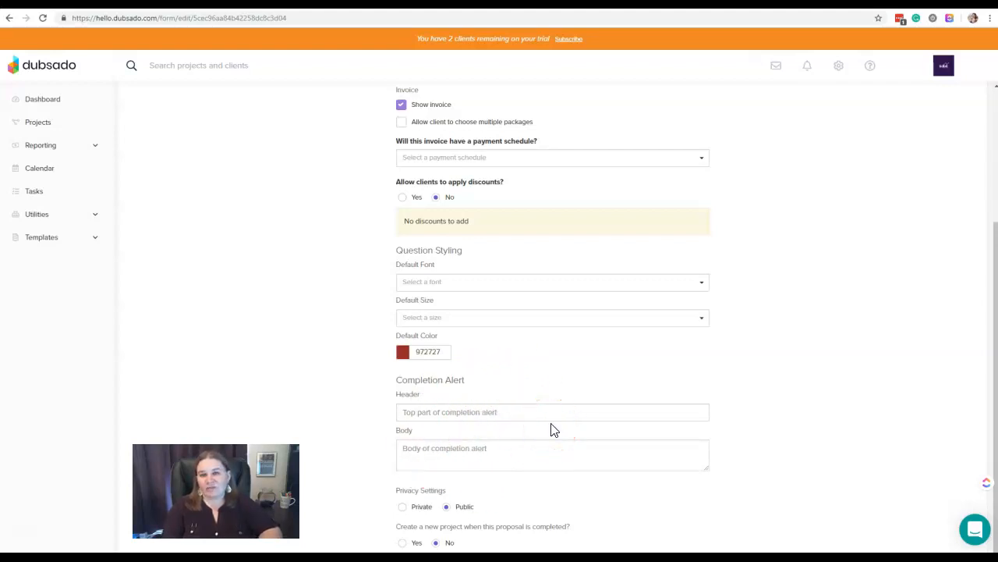
scroll(551, 429, "up", 3)
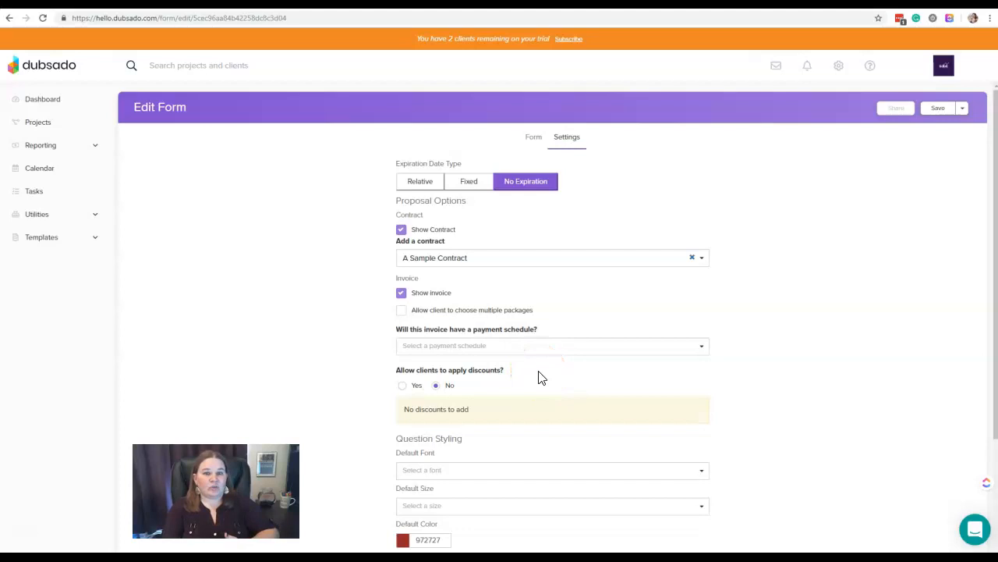
scroll(538, 378, "down", 3)
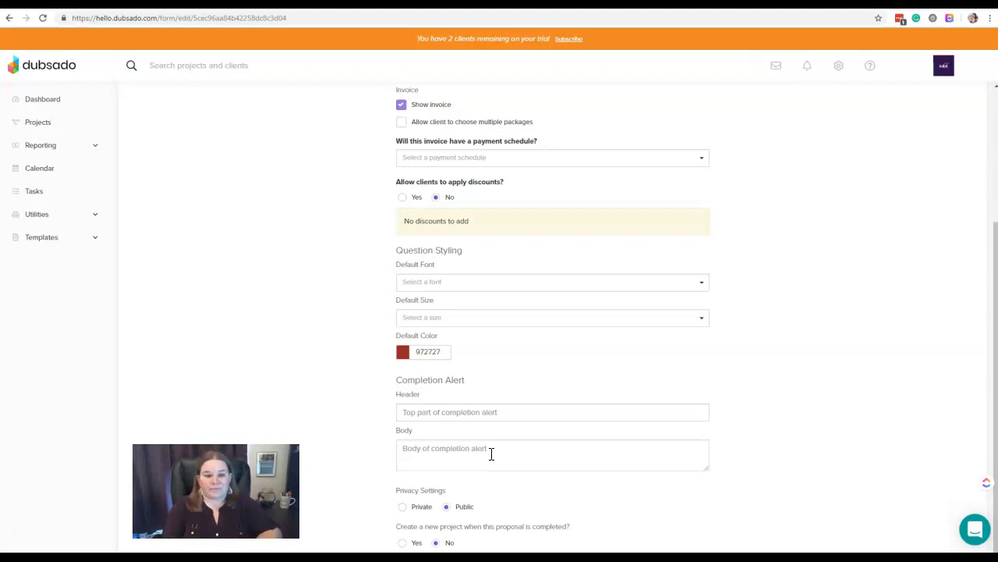
left_click(374, 486)
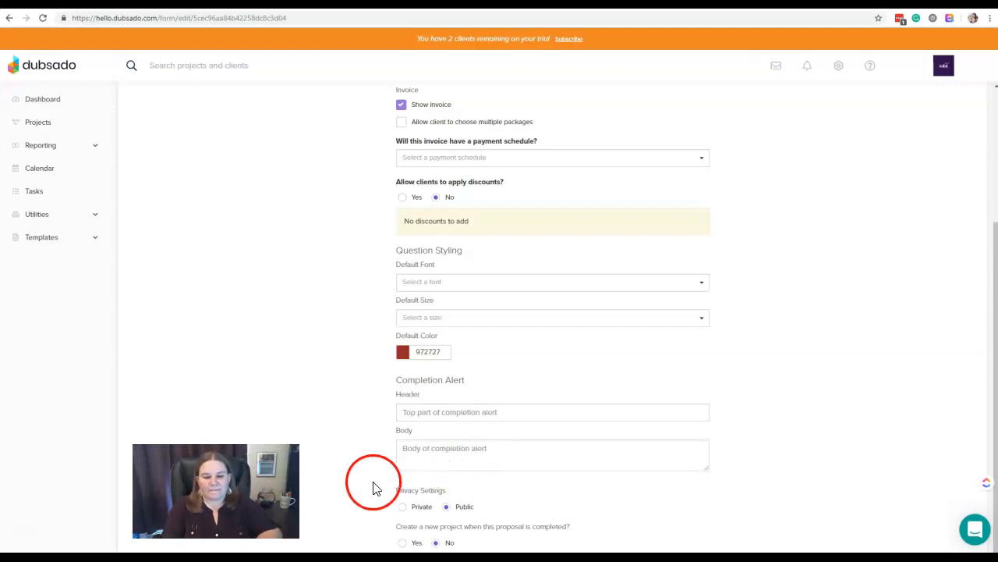